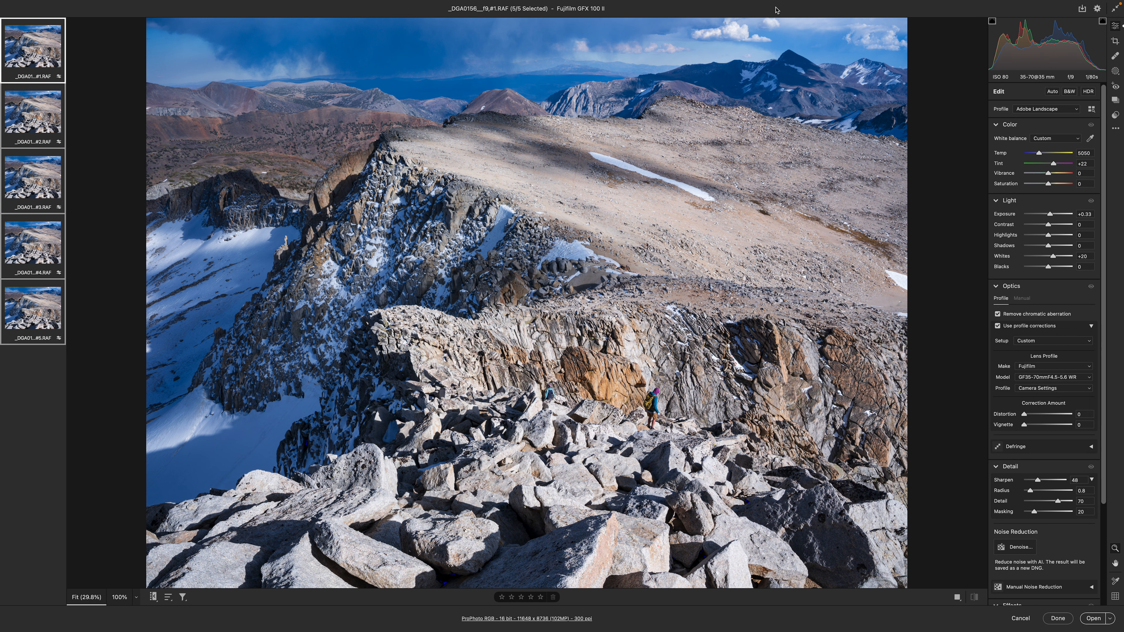
Select all five raw frames and inspect the cliff and distant mountains at 100% magnification
{"action": "left_click", "coordinate": [32, 168]}
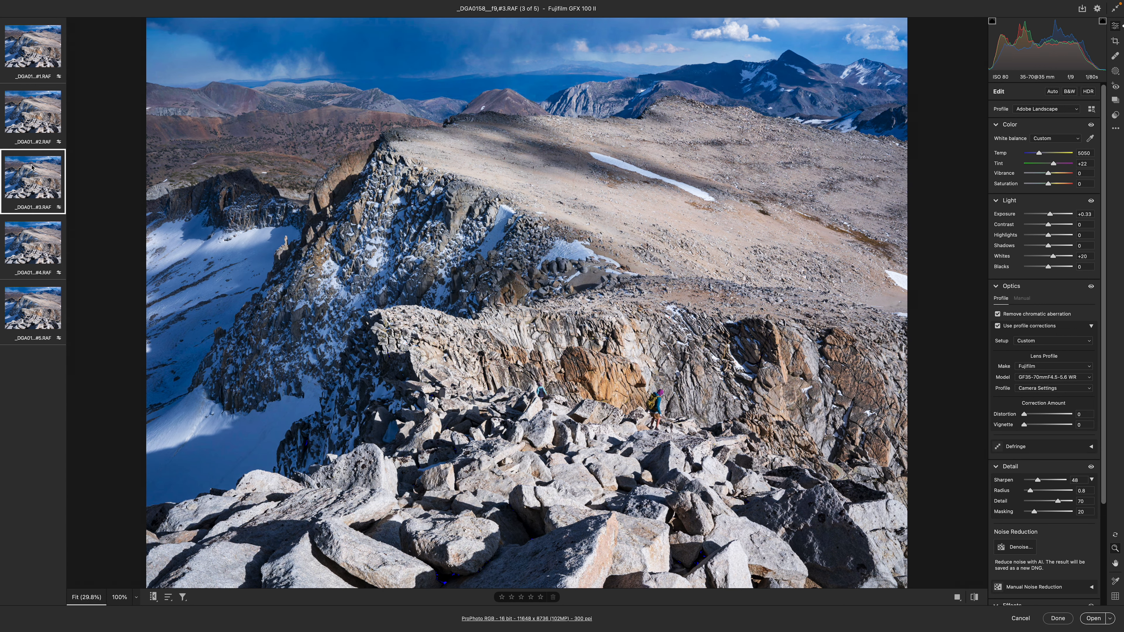
{"action": "key", "text": "super+a"}
{"action": "left_click", "coordinate": [515, 289]}
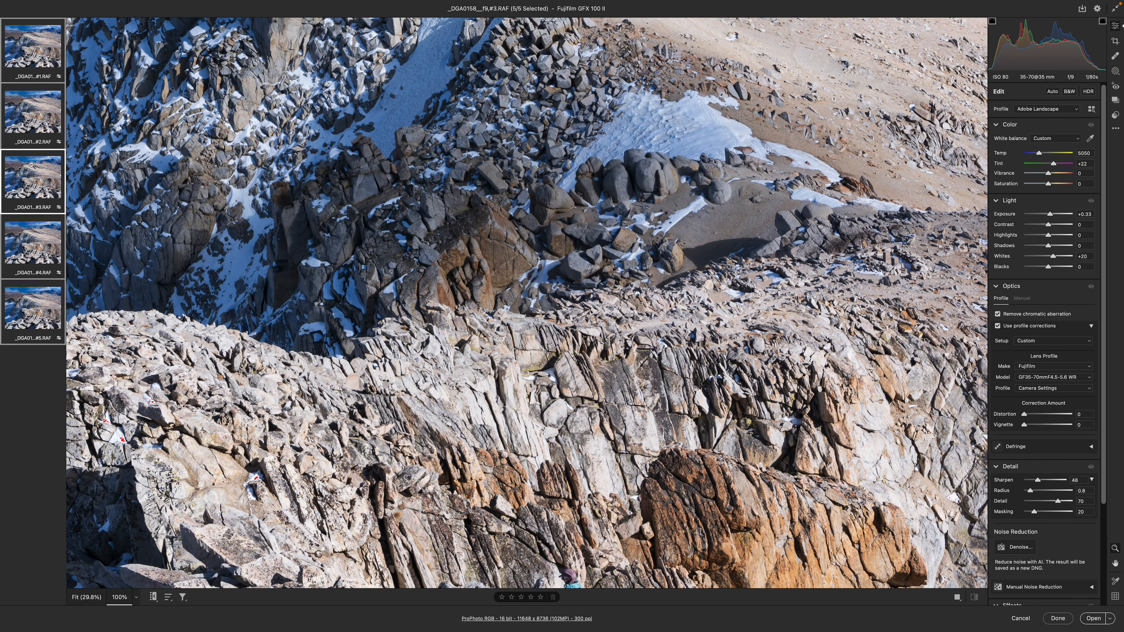
{"action": "scroll", "coordinate": [478, 249], "scroll_direction": "up", "scroll_amount": 15}
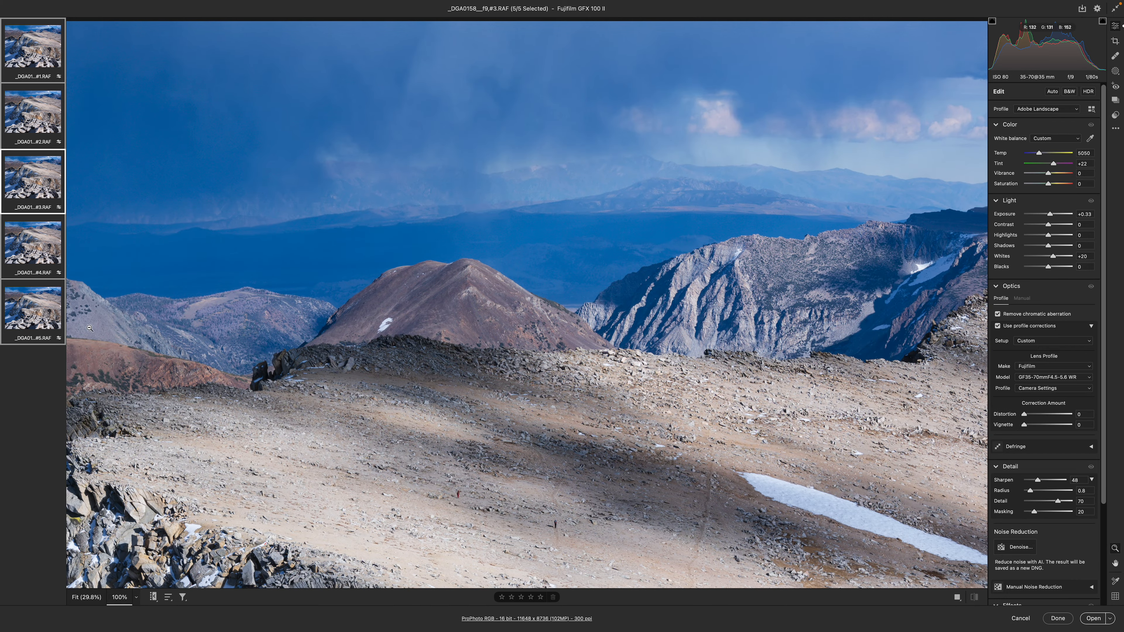
Compare frames #5, #4, #3 and #1 at 100% on the distant mountains, ending on frame #5 fitted to the view
{"action": "left_click", "coordinate": [52, 318]}
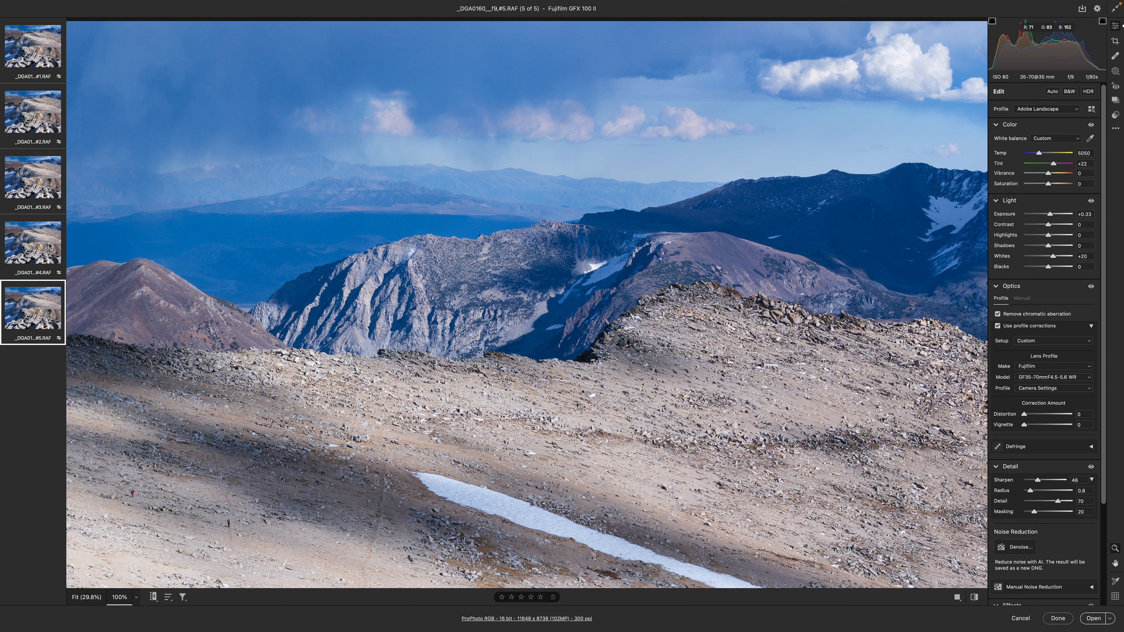
{"action": "left_click", "coordinate": [44, 246]}
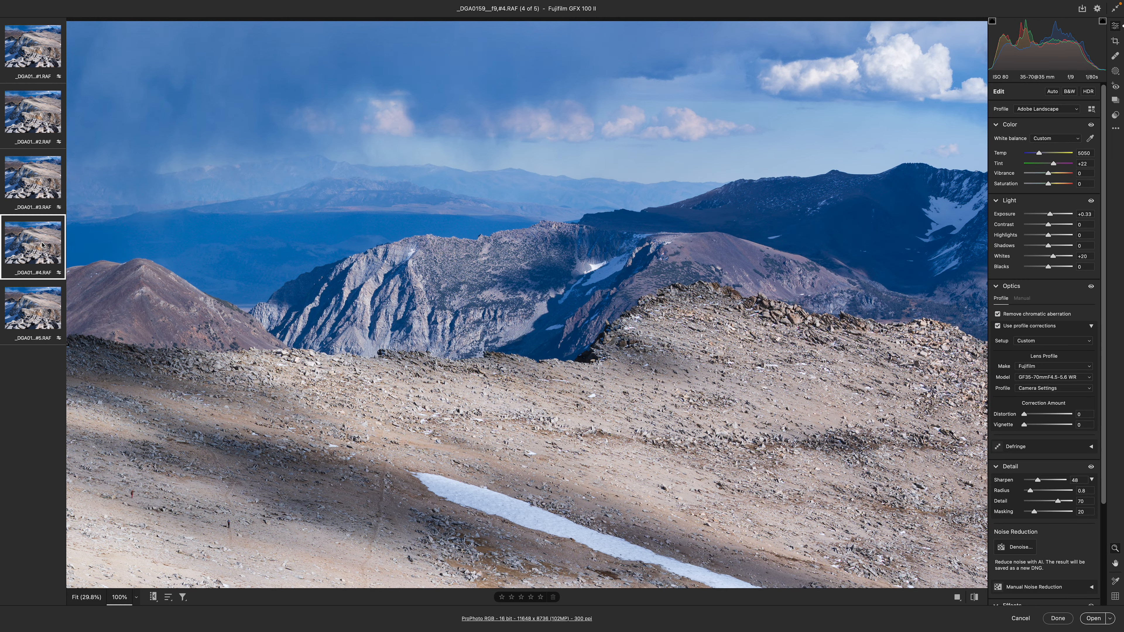
{"action": "left_click", "coordinate": [36, 198]}
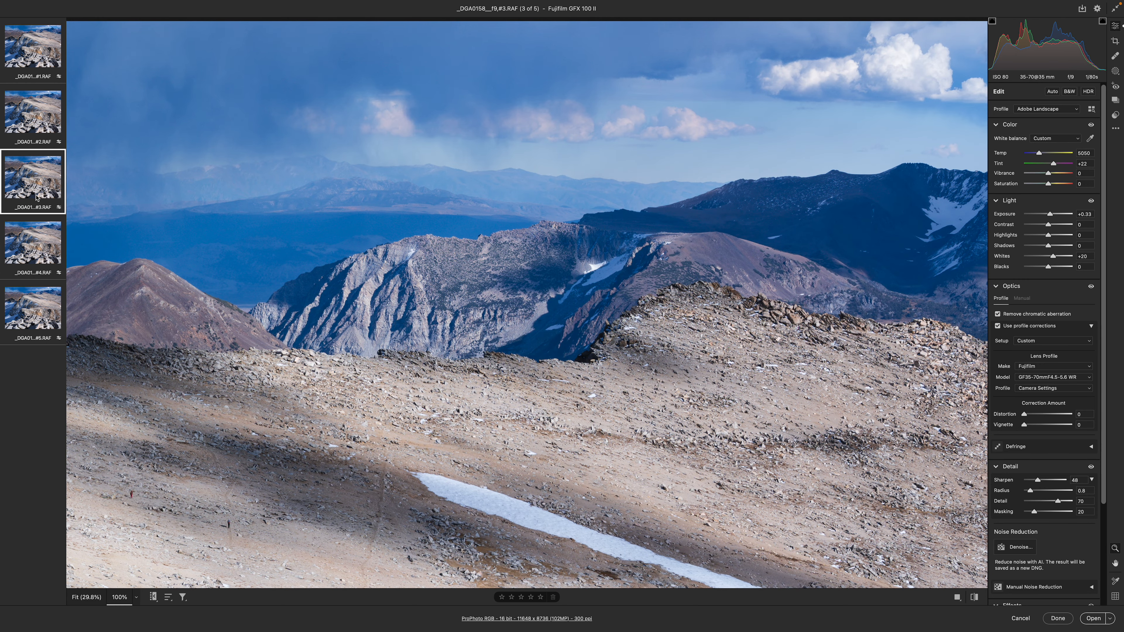
{"action": "left_click", "coordinate": [43, 44]}
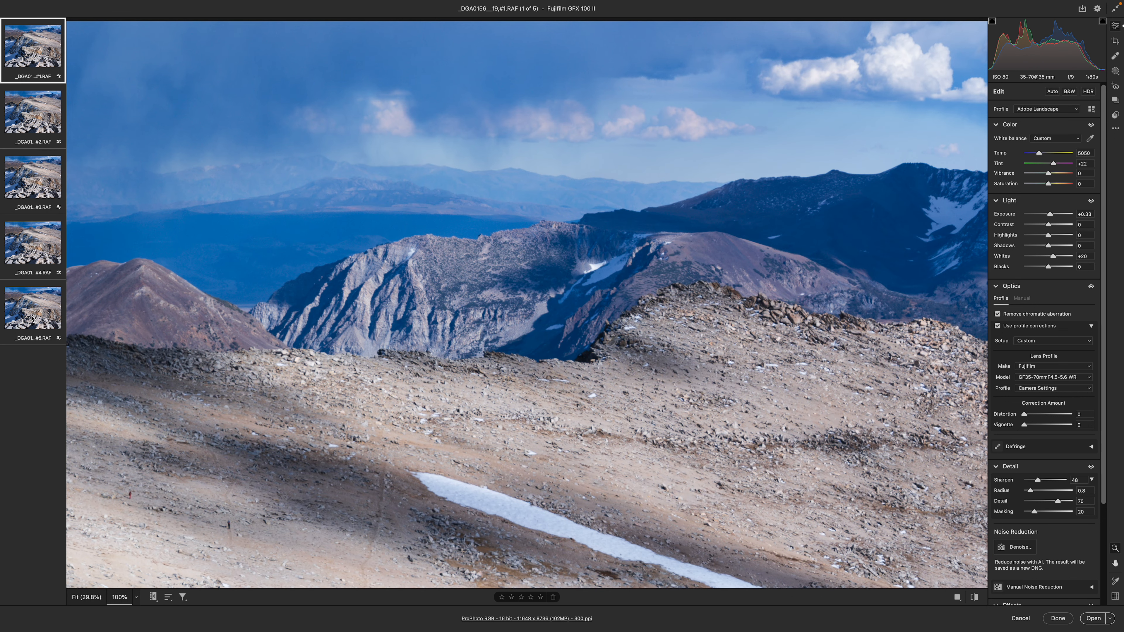
{"action": "left_click", "coordinate": [36, 309]}
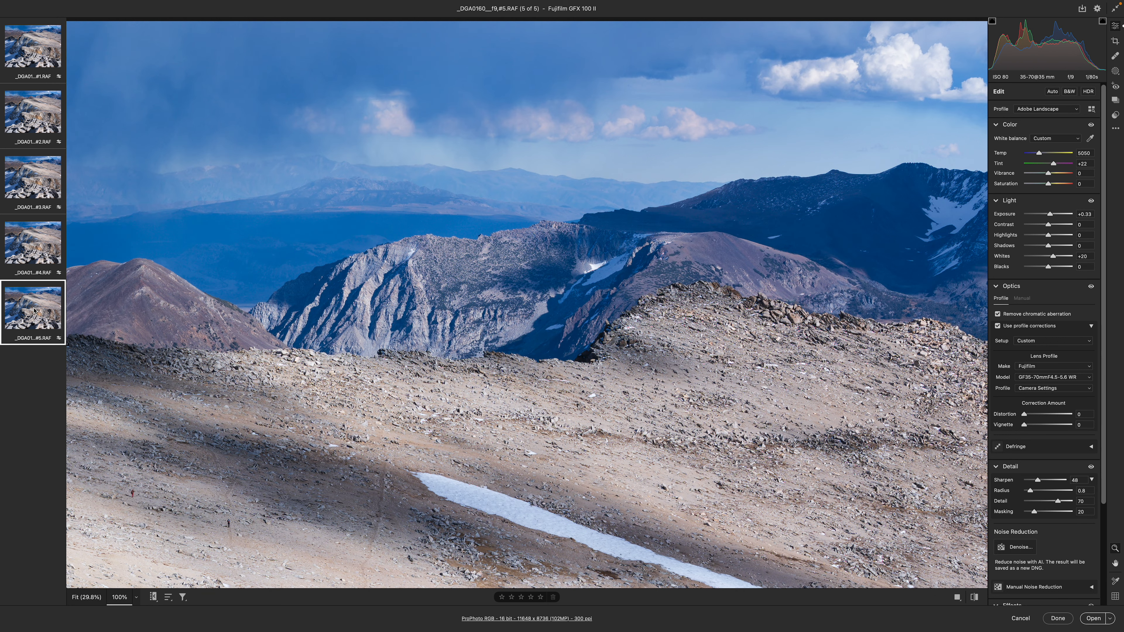
{"action": "left_click", "coordinate": [380, 335]}
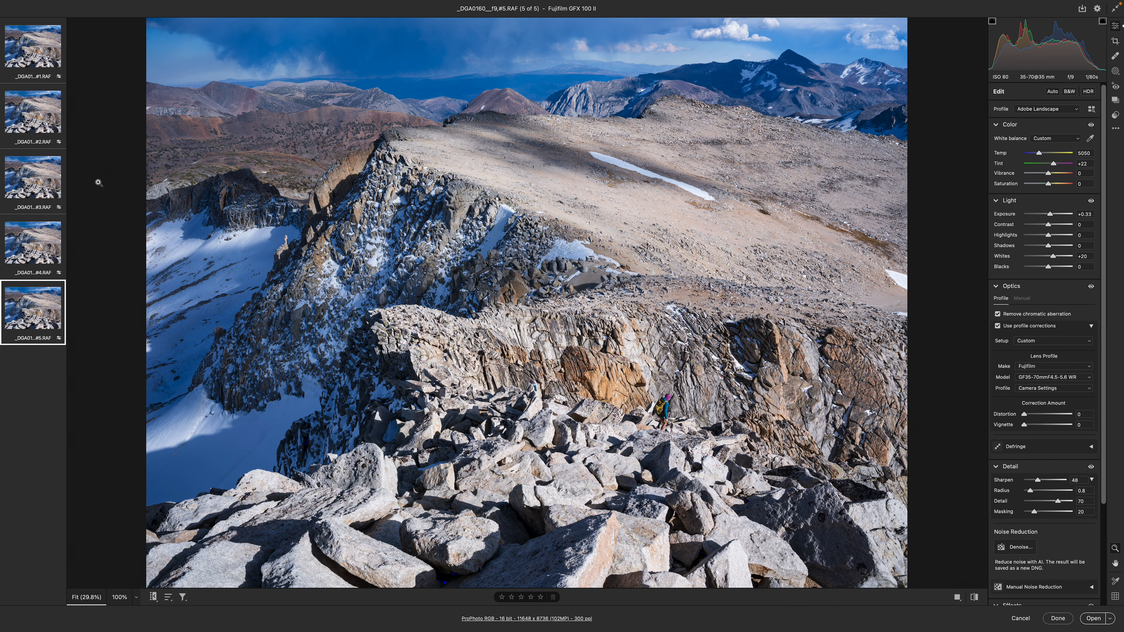
Copy the edit settings of frame #1, and select all five frames with frame #2 as the active one
{"action": "key", "text": "super+a"}
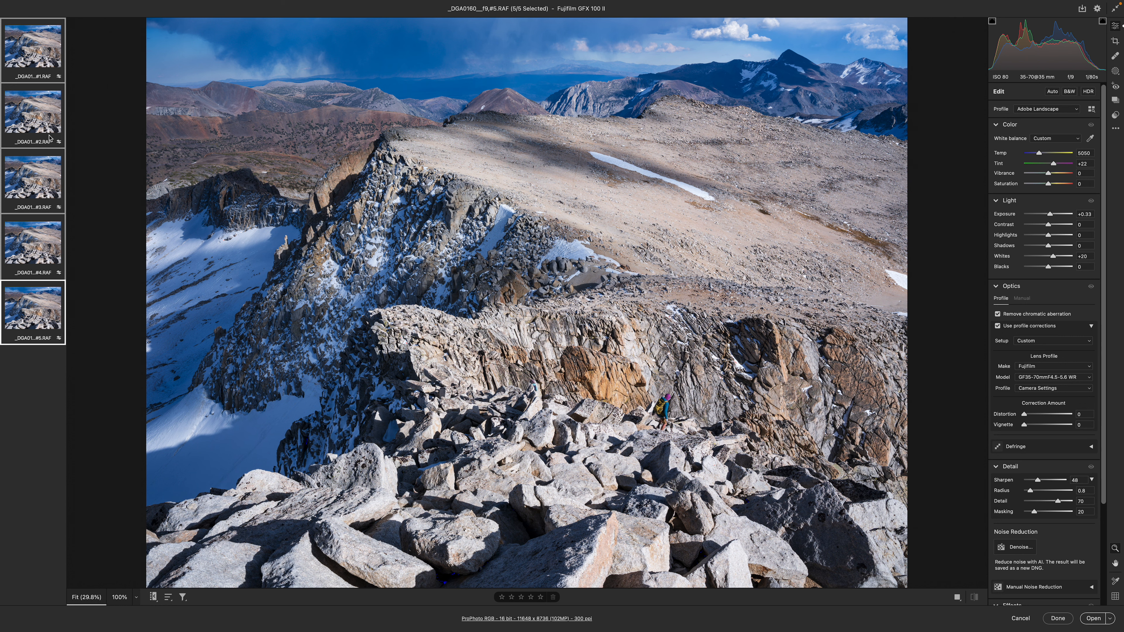
{"action": "left_click", "coordinate": [40, 47]}
{"action": "right_click", "coordinate": [29, 46]}
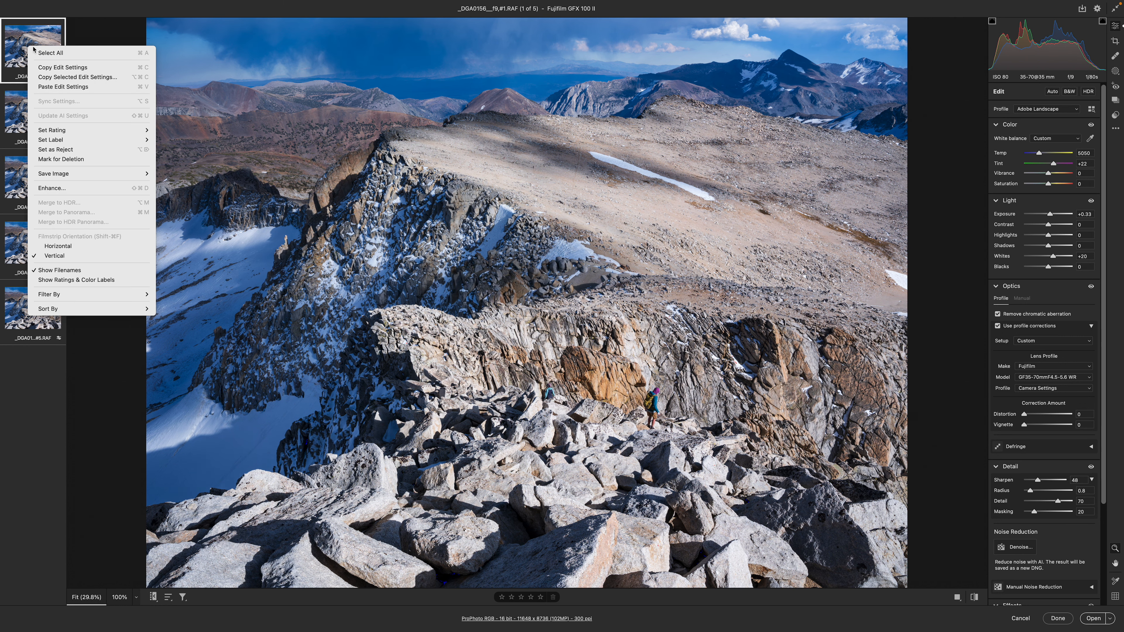
{"action": "left_click", "coordinate": [77, 69]}
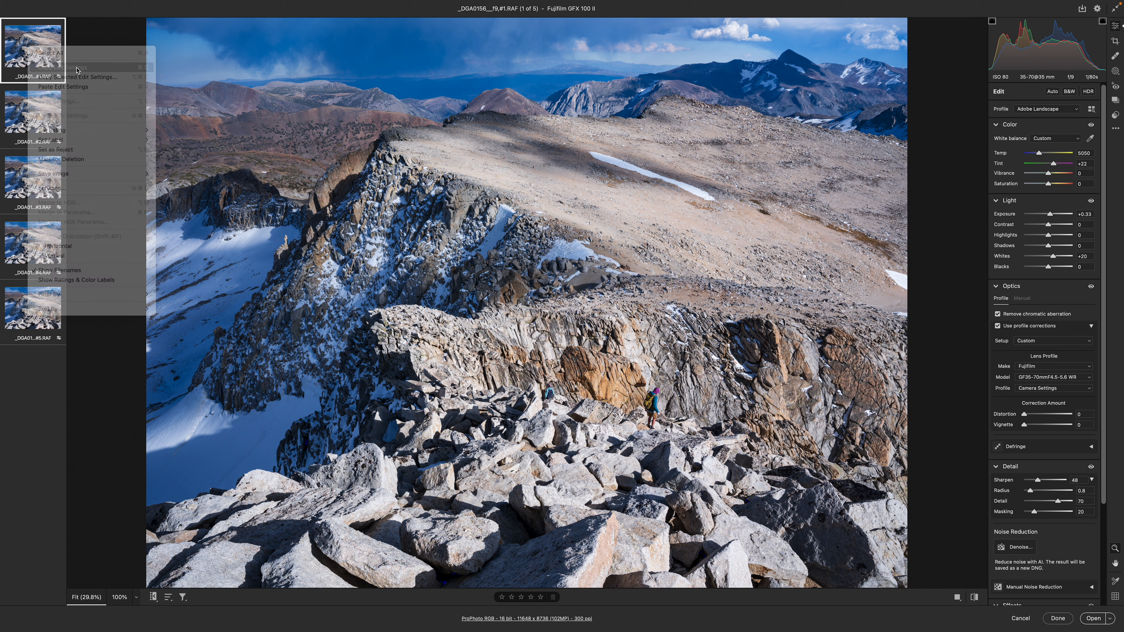
{"action": "left_click", "coordinate": [33, 112]}
{"action": "key", "text": "super+a"}
{"action": "right_click", "coordinate": [34, 112]}
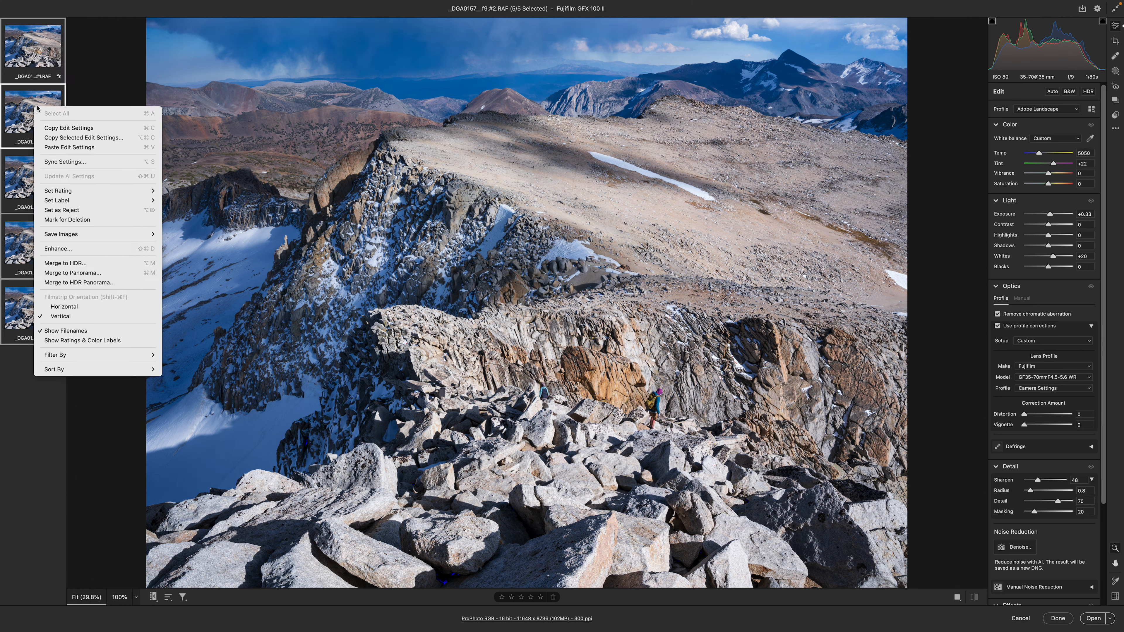
{"action": "left_click", "coordinate": [43, 58]}
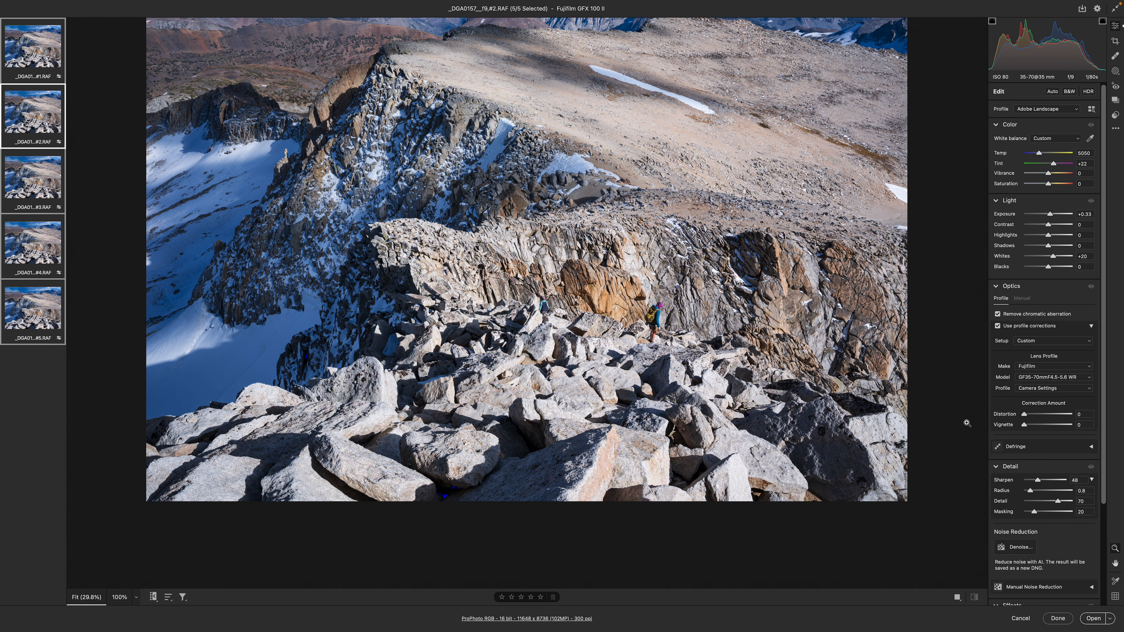
View the Enhance denoise options for the five selected frames and leave them without enhancing
{"action": "right_click", "coordinate": [32, 237]}
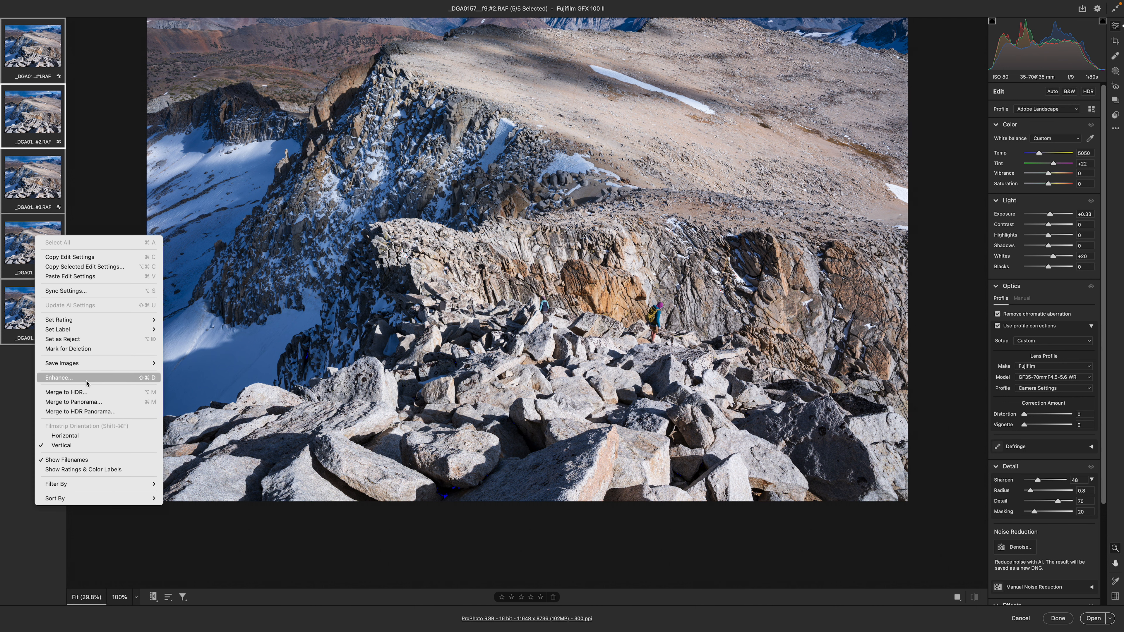
{"action": "left_click", "coordinate": [58, 380]}
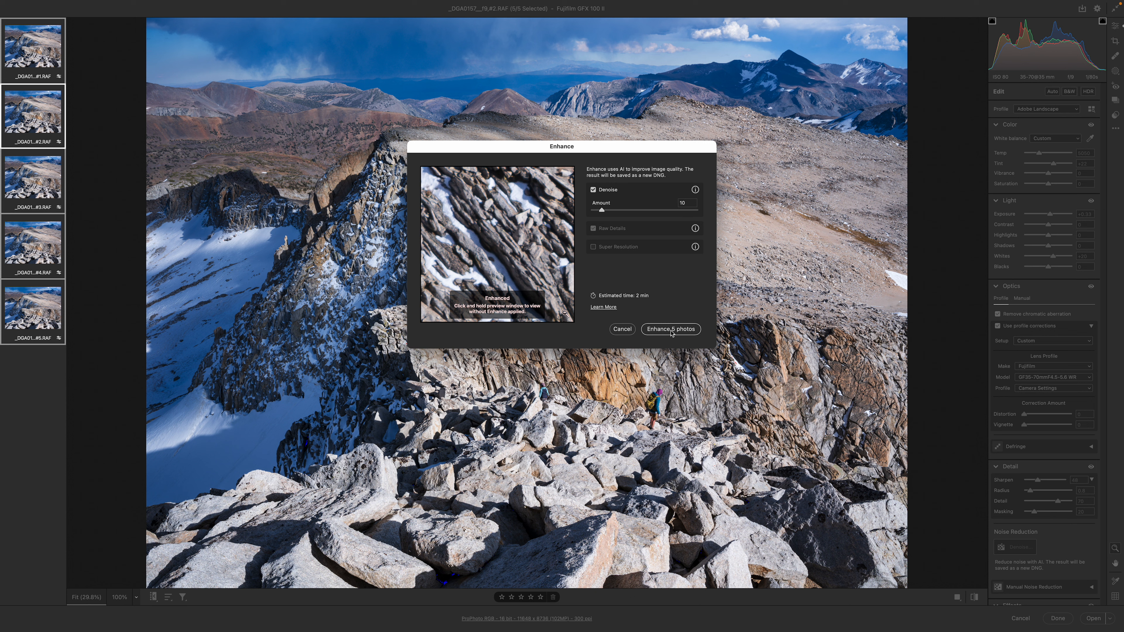
{"action": "left_click", "coordinate": [625, 332]}
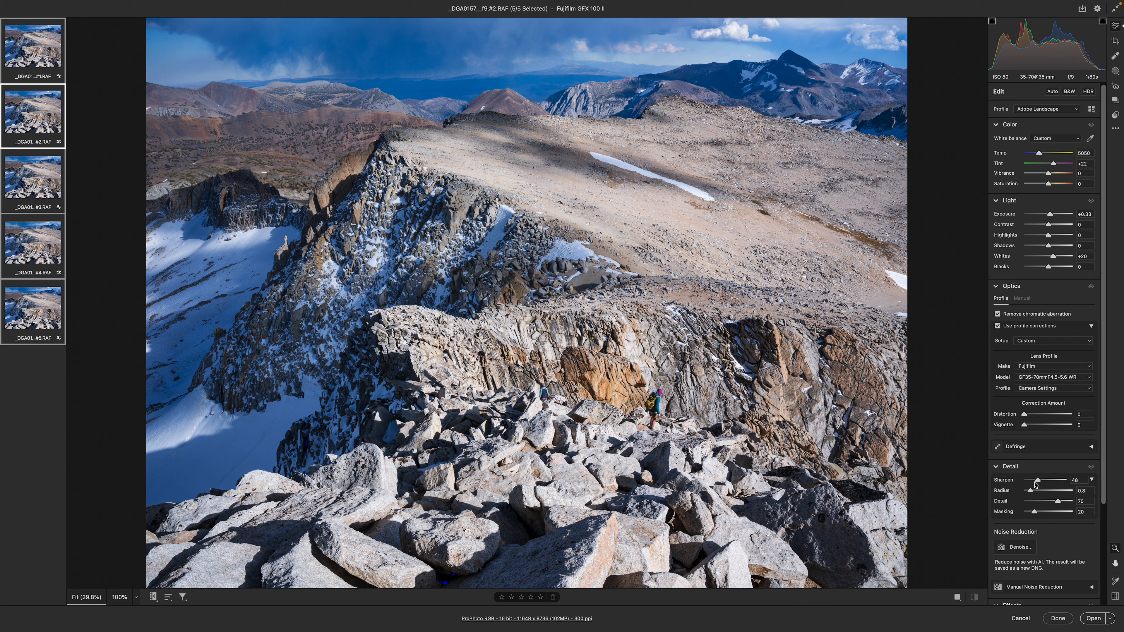
Open the save options for the five selected frames and review the format, metadata and compression choices, keeping TIFF, All and None
{"action": "right_click", "coordinate": [33, 240]}
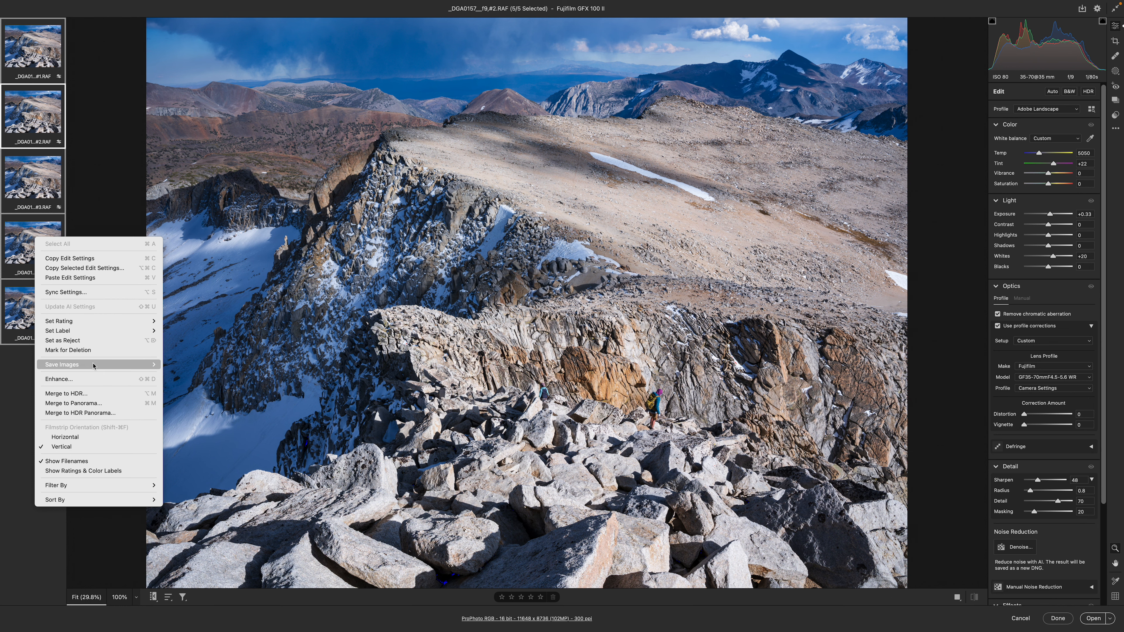
{"action": "mouse_move", "coordinate": [102, 364]}
{"action": "left_click", "coordinate": [188, 365]}
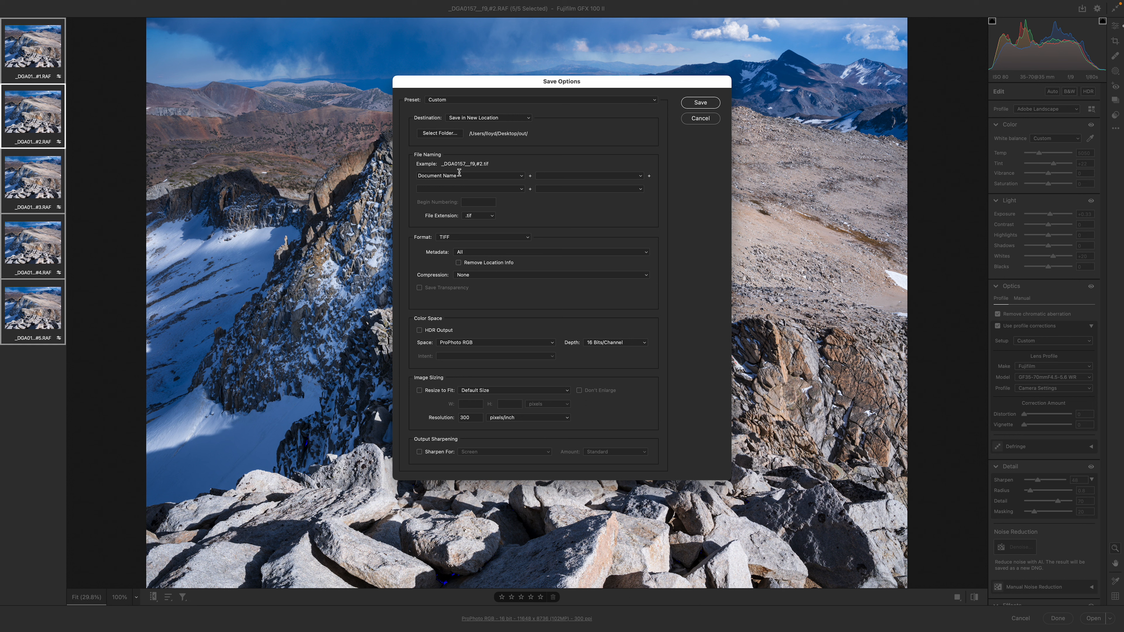
{"action": "left_click", "coordinate": [477, 237]}
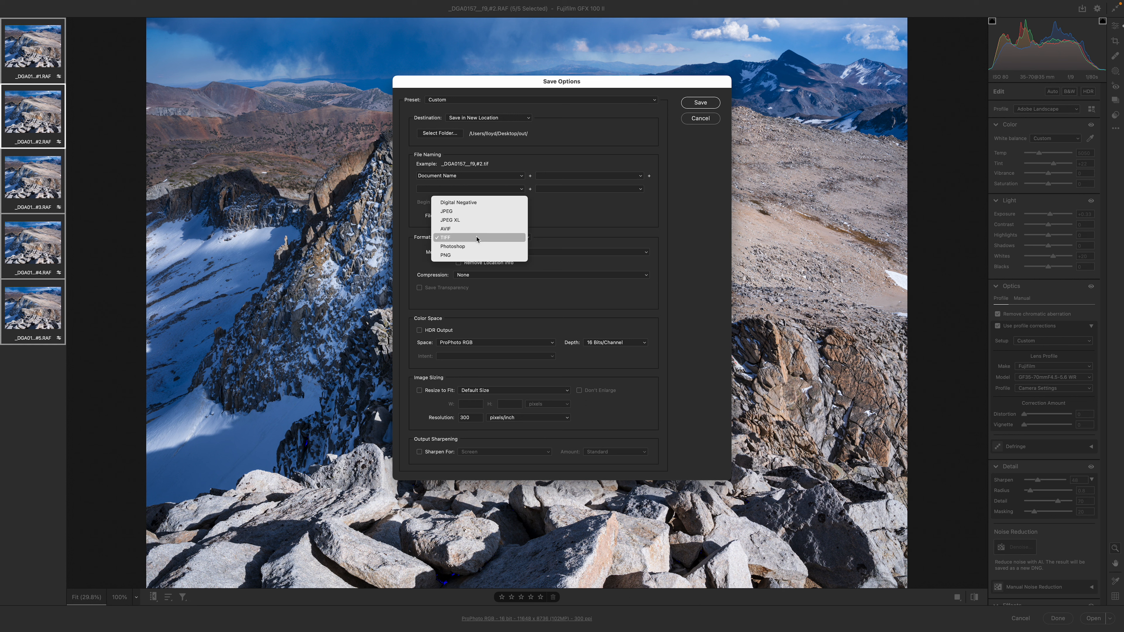
{"action": "left_click", "coordinate": [477, 237]}
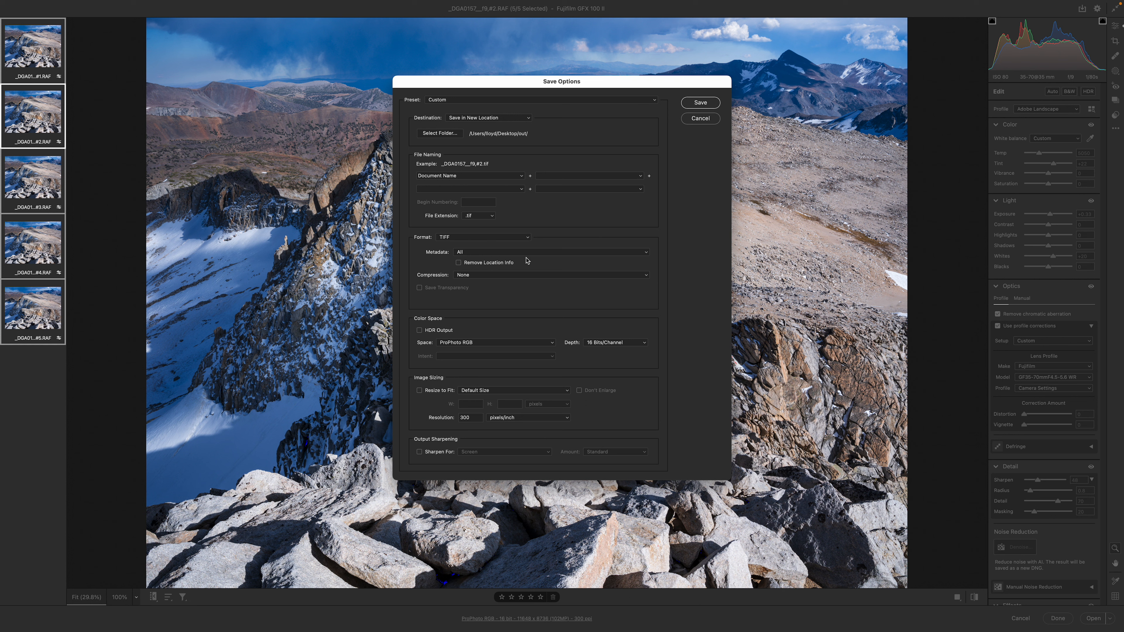
{"action": "left_click", "coordinate": [466, 254]}
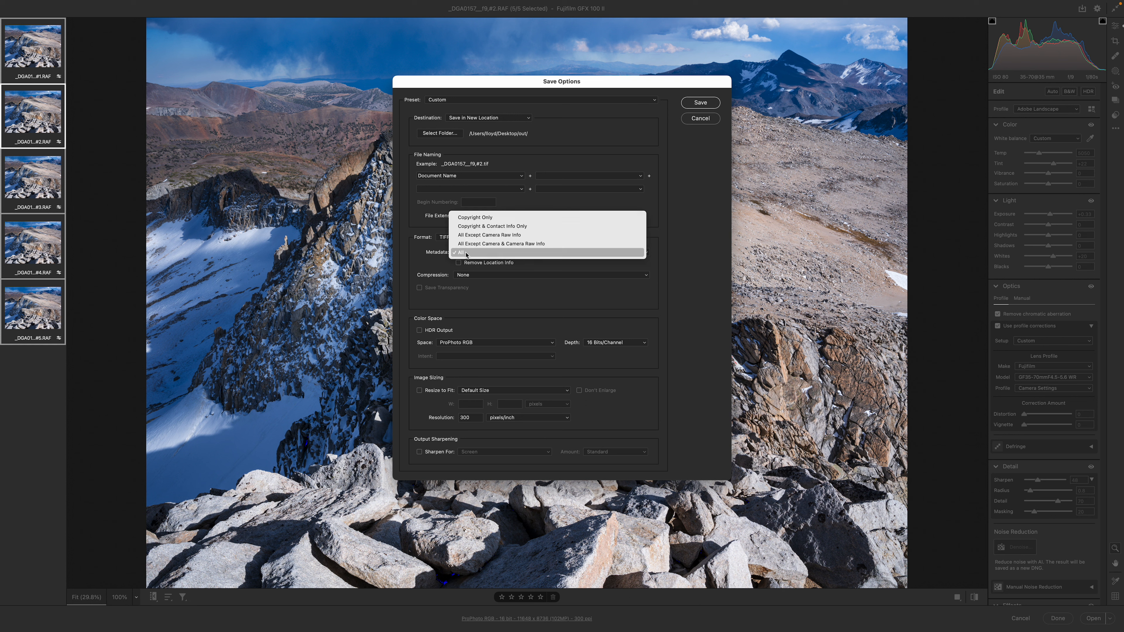
{"action": "left_click", "coordinate": [464, 254]}
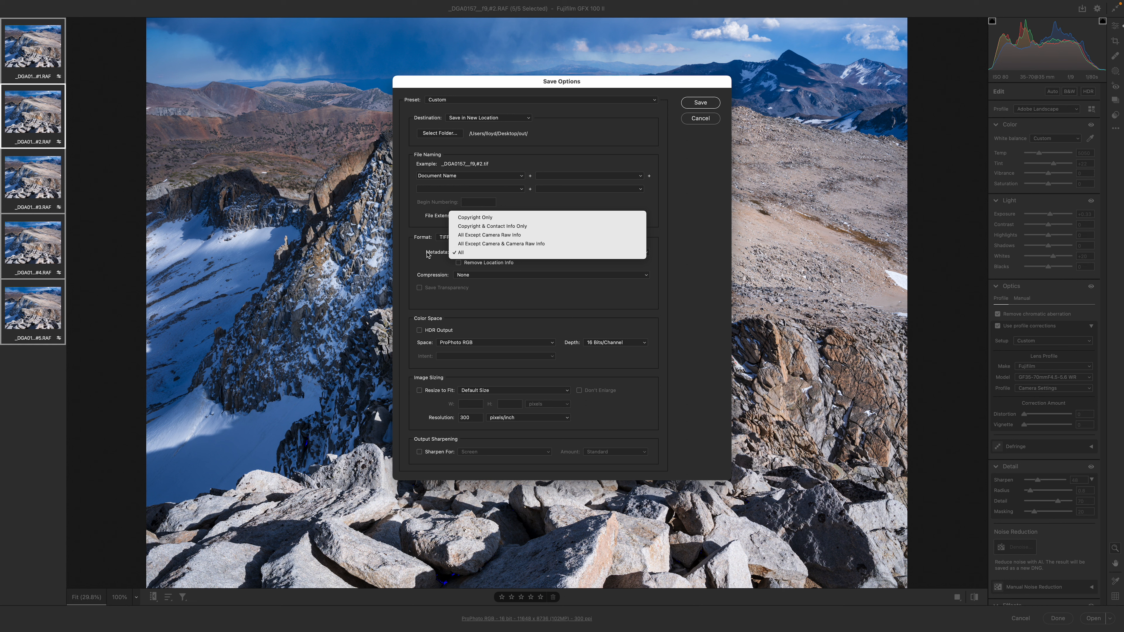
{"action": "left_click", "coordinate": [468, 276]}
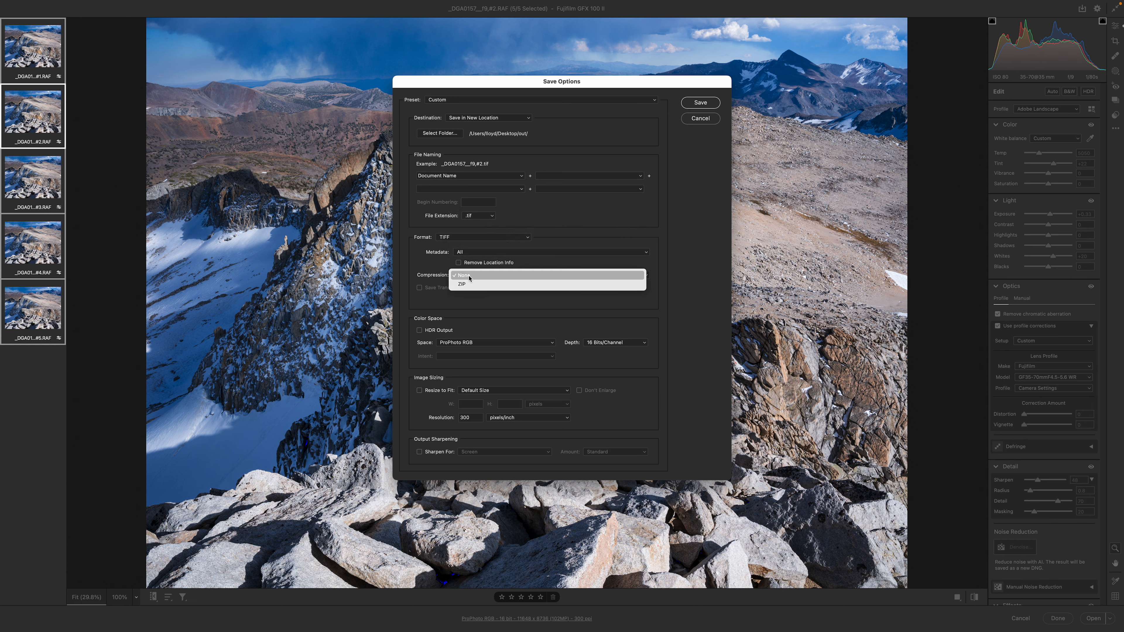
{"action": "left_click", "coordinate": [410, 275]}
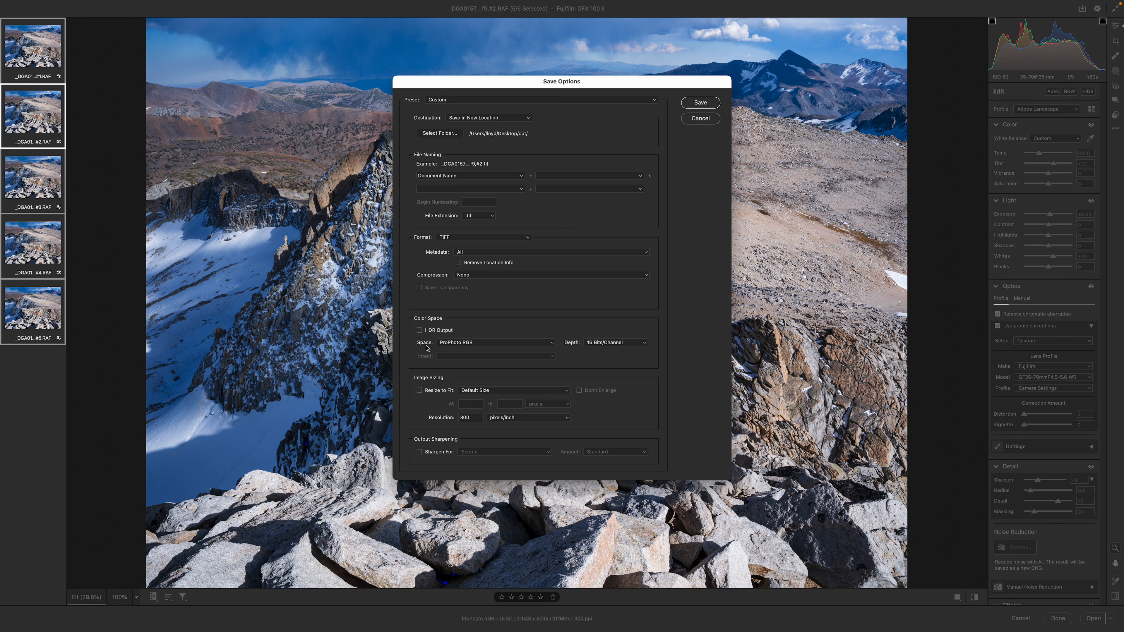
Review the save options for ProPhoto RGB colour space, 16 Bits/Channel depth and resizing, and leave without saving
{"action": "left_click", "coordinate": [483, 344]}
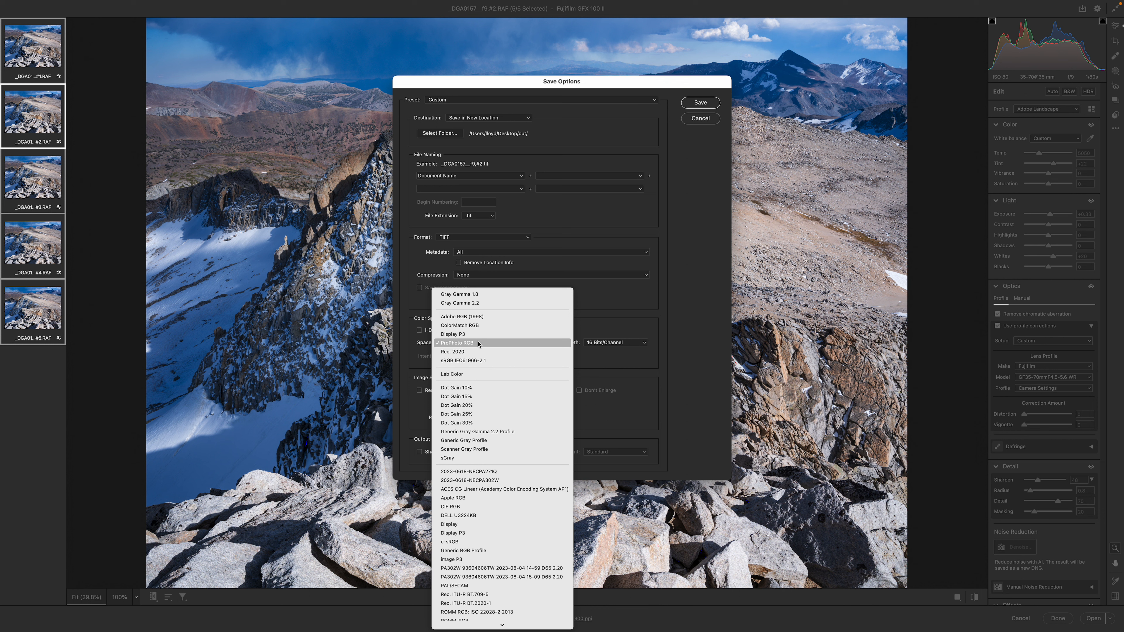
{"action": "left_click", "coordinate": [478, 344]}
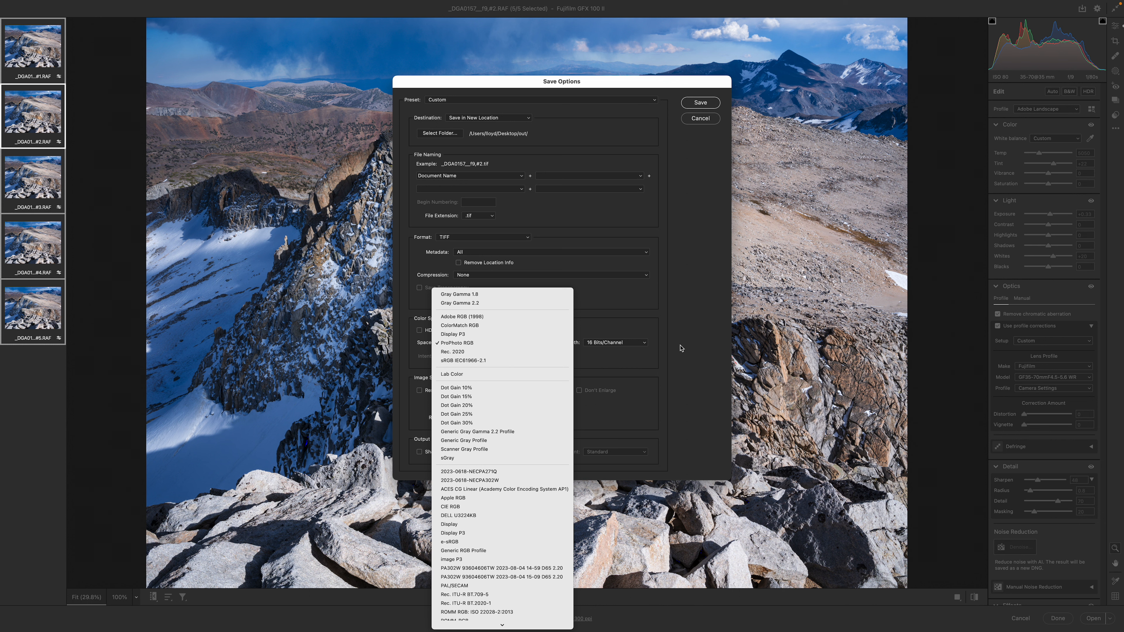
{"action": "left_click", "coordinate": [629, 343]}
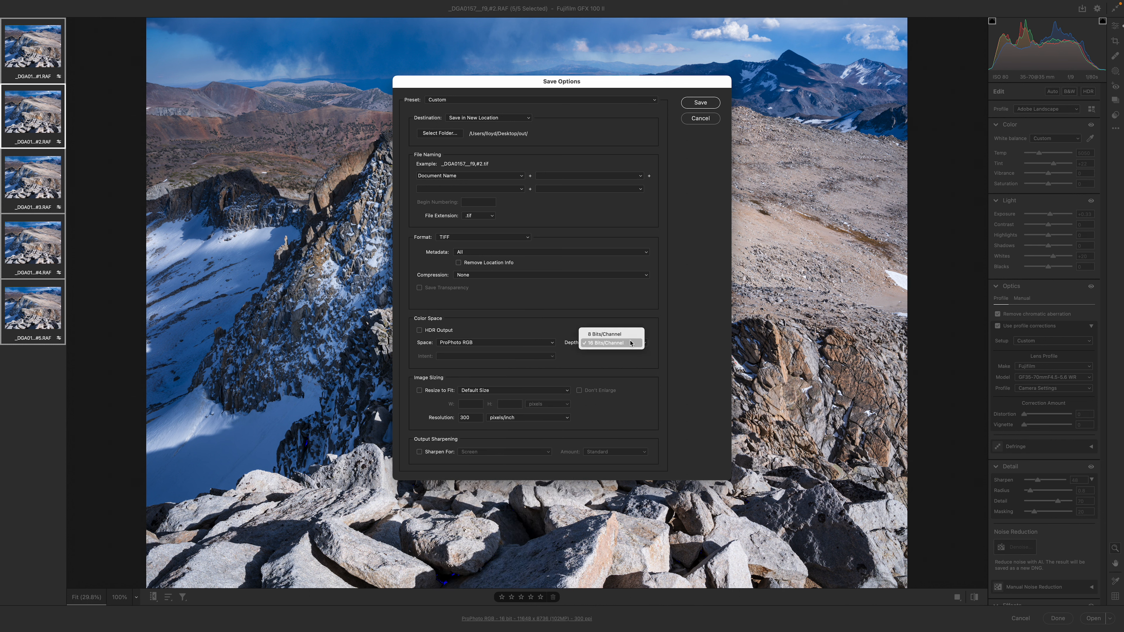
{"action": "left_click", "coordinate": [693, 346]}
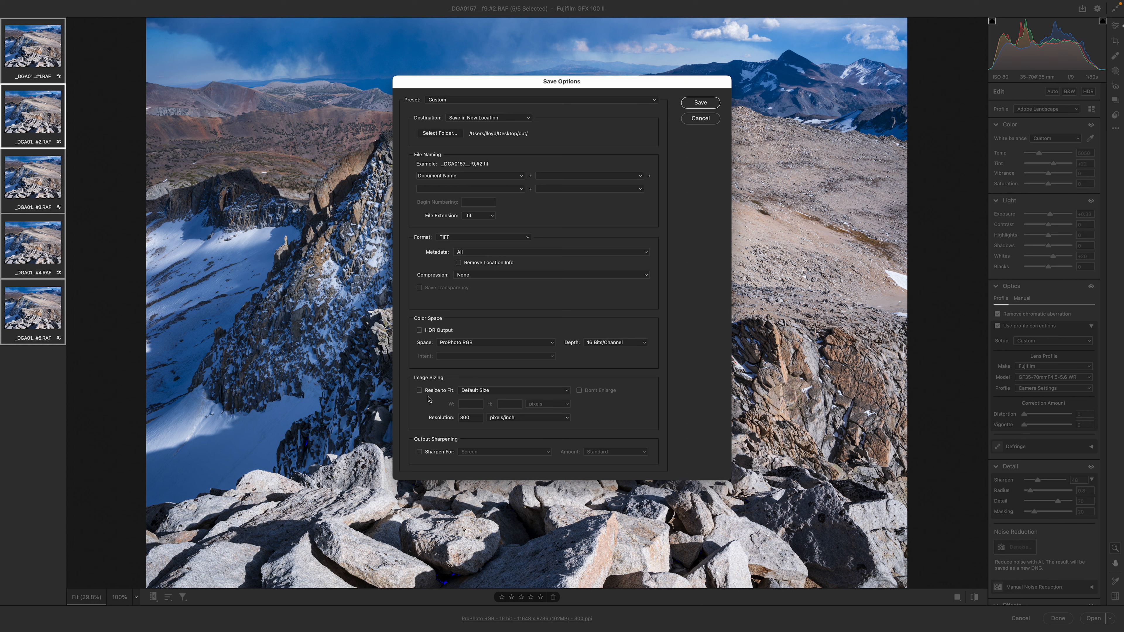
{"action": "left_click", "coordinate": [420, 391]}
{"action": "left_click", "coordinate": [419, 391]}
{"action": "left_click", "coordinate": [700, 118]}
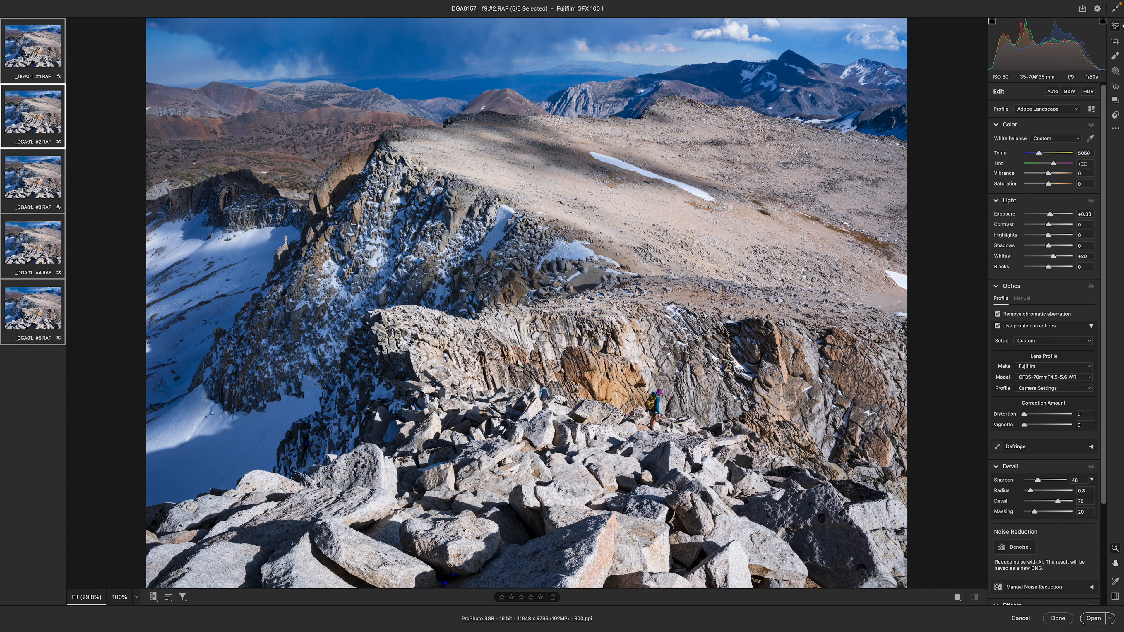
Finish editing the five raw frames, keeping their settings without opening the images
{"action": "left_click", "coordinate": [1057, 618]}
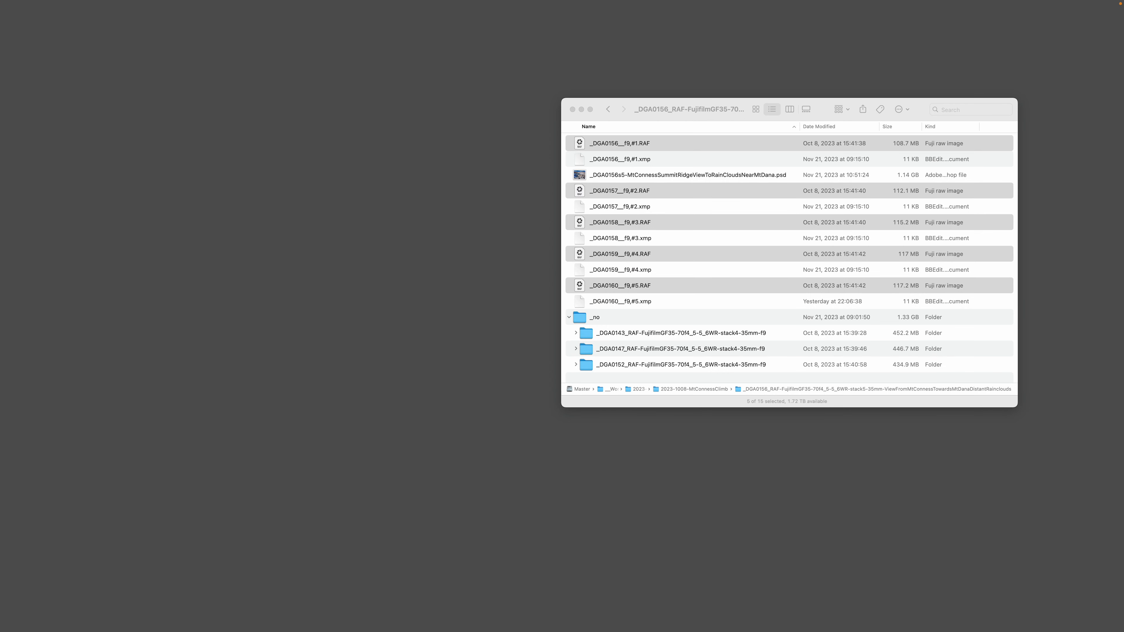